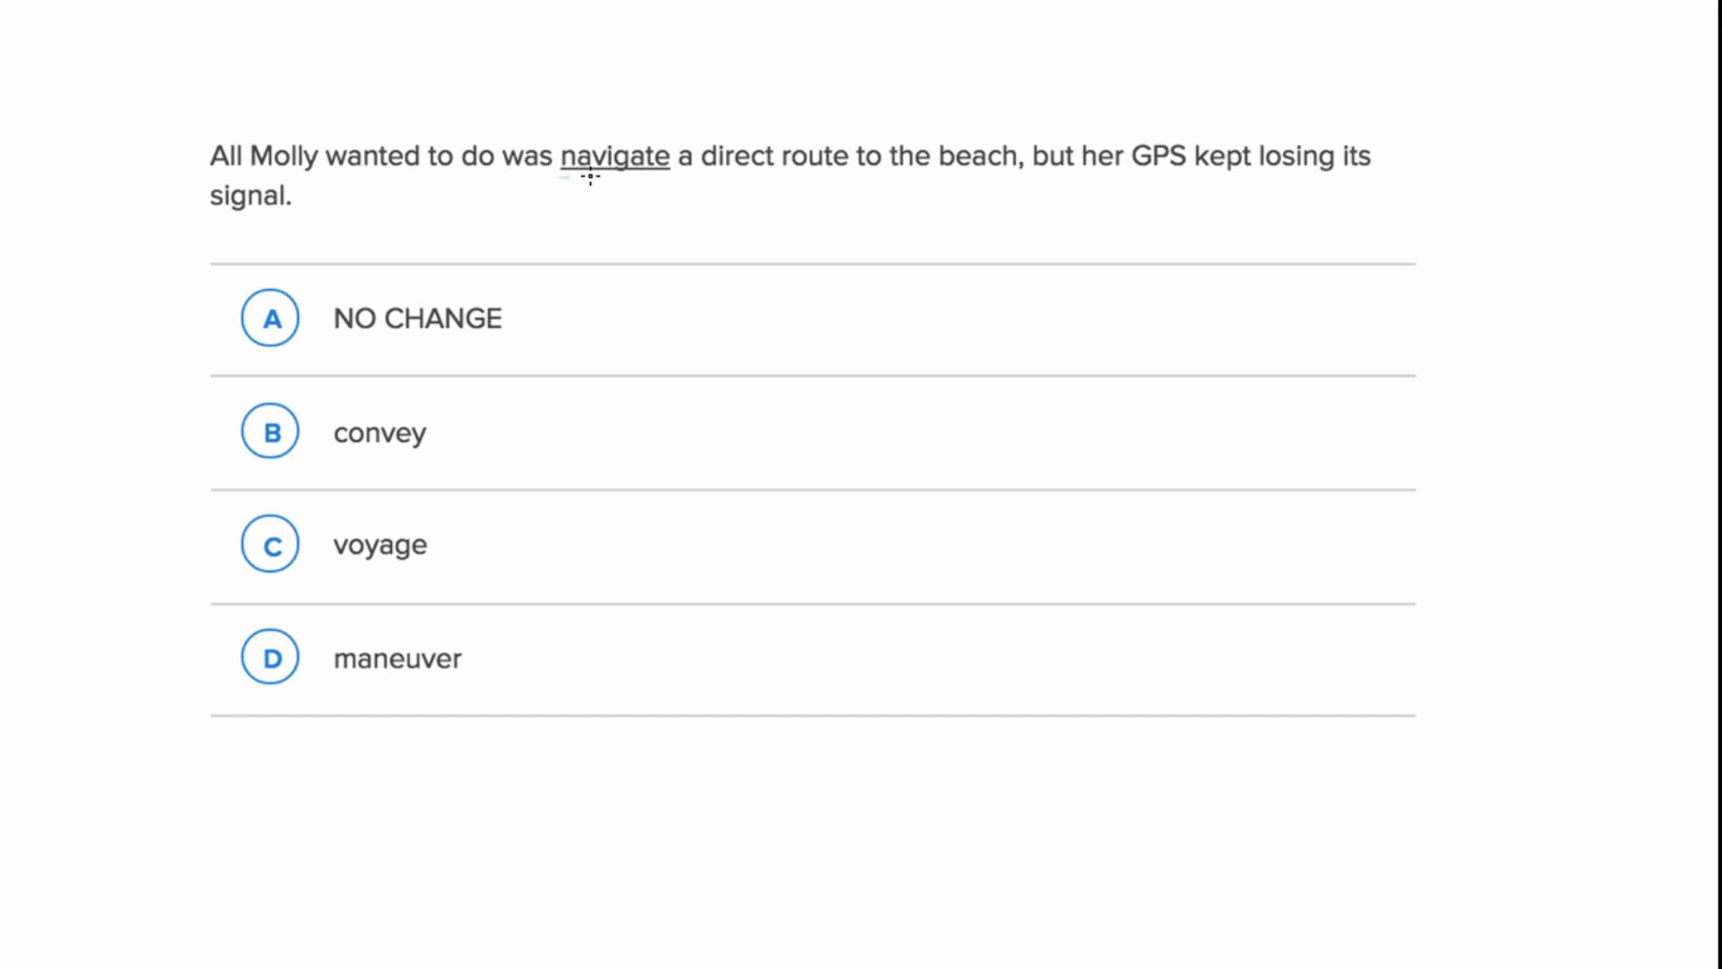
Underline 'navigate' and mark a short green dash beside choices A, B, C and D.
left_click_drag(589, 177, 667, 179)
left_click_drag(176, 321, 215, 318)
left_click_drag(179, 425, 240, 418)
left_click_drag(167, 549, 209, 548)
left_click_drag(182, 662, 227, 658)
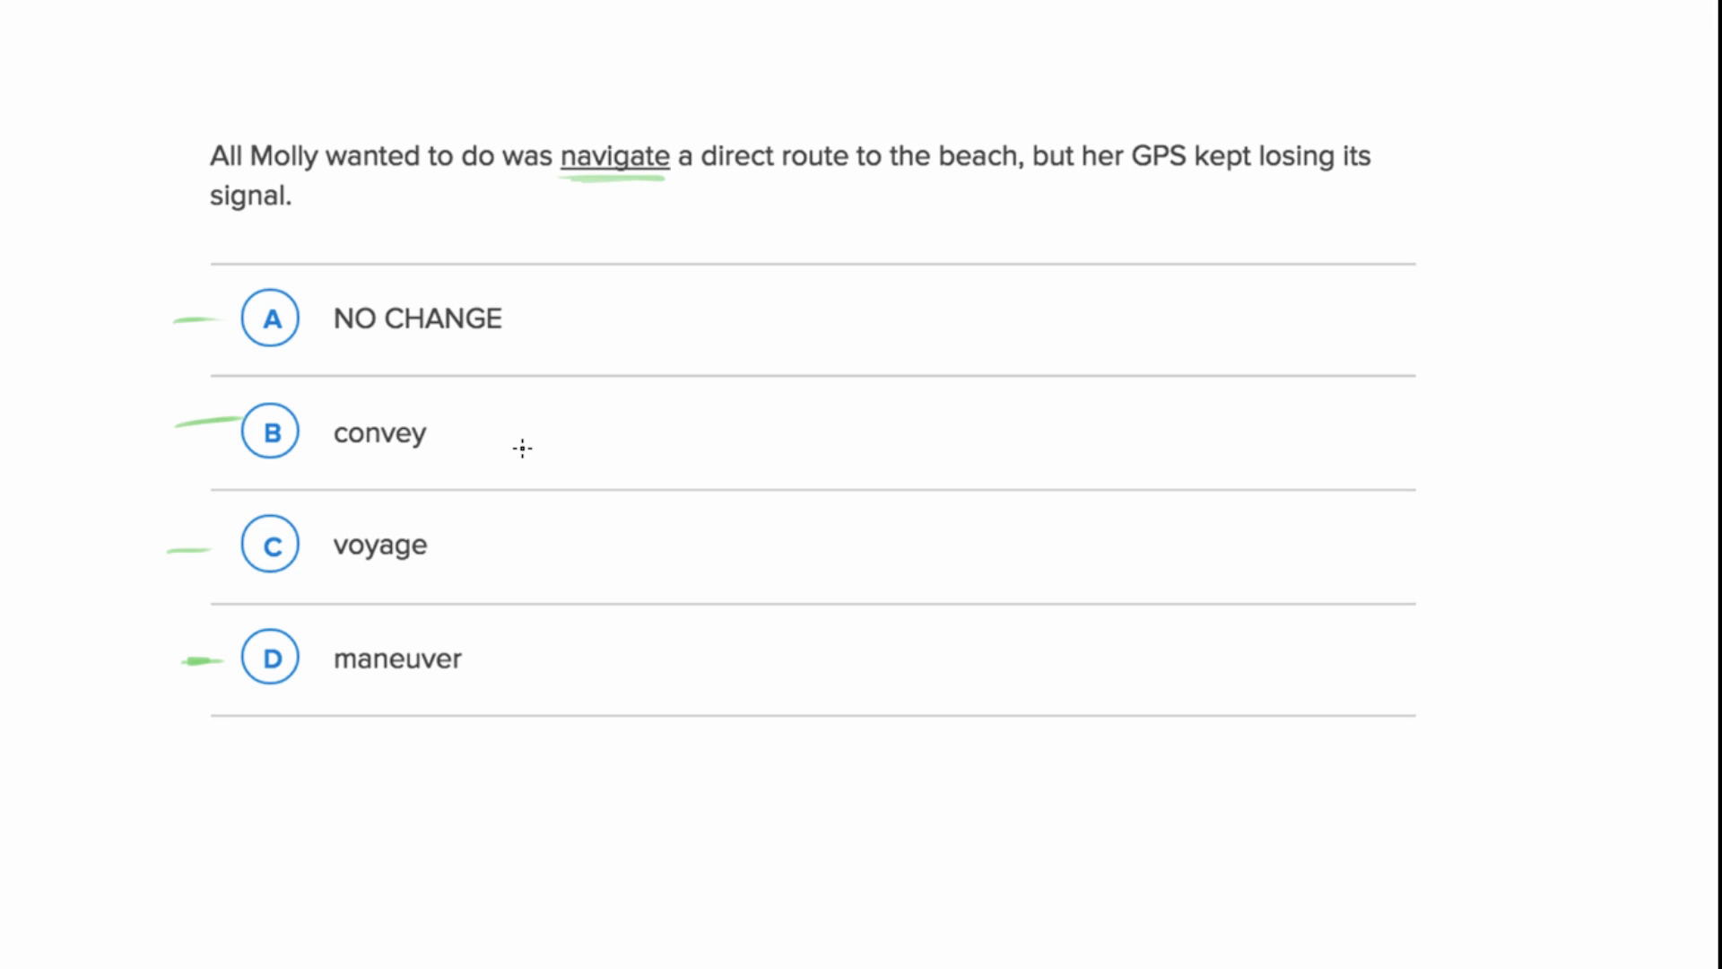
Handwrite 'to carry or lead' in green beside the choice convey.
left_click_drag(458, 436, 524, 441)
left_click_drag(517, 425, 682, 441)
mouse_move(689, 420)
left_mouse_down()
mouse_move(694, 472)
mouse_move(807, 433)
left_mouse_up()
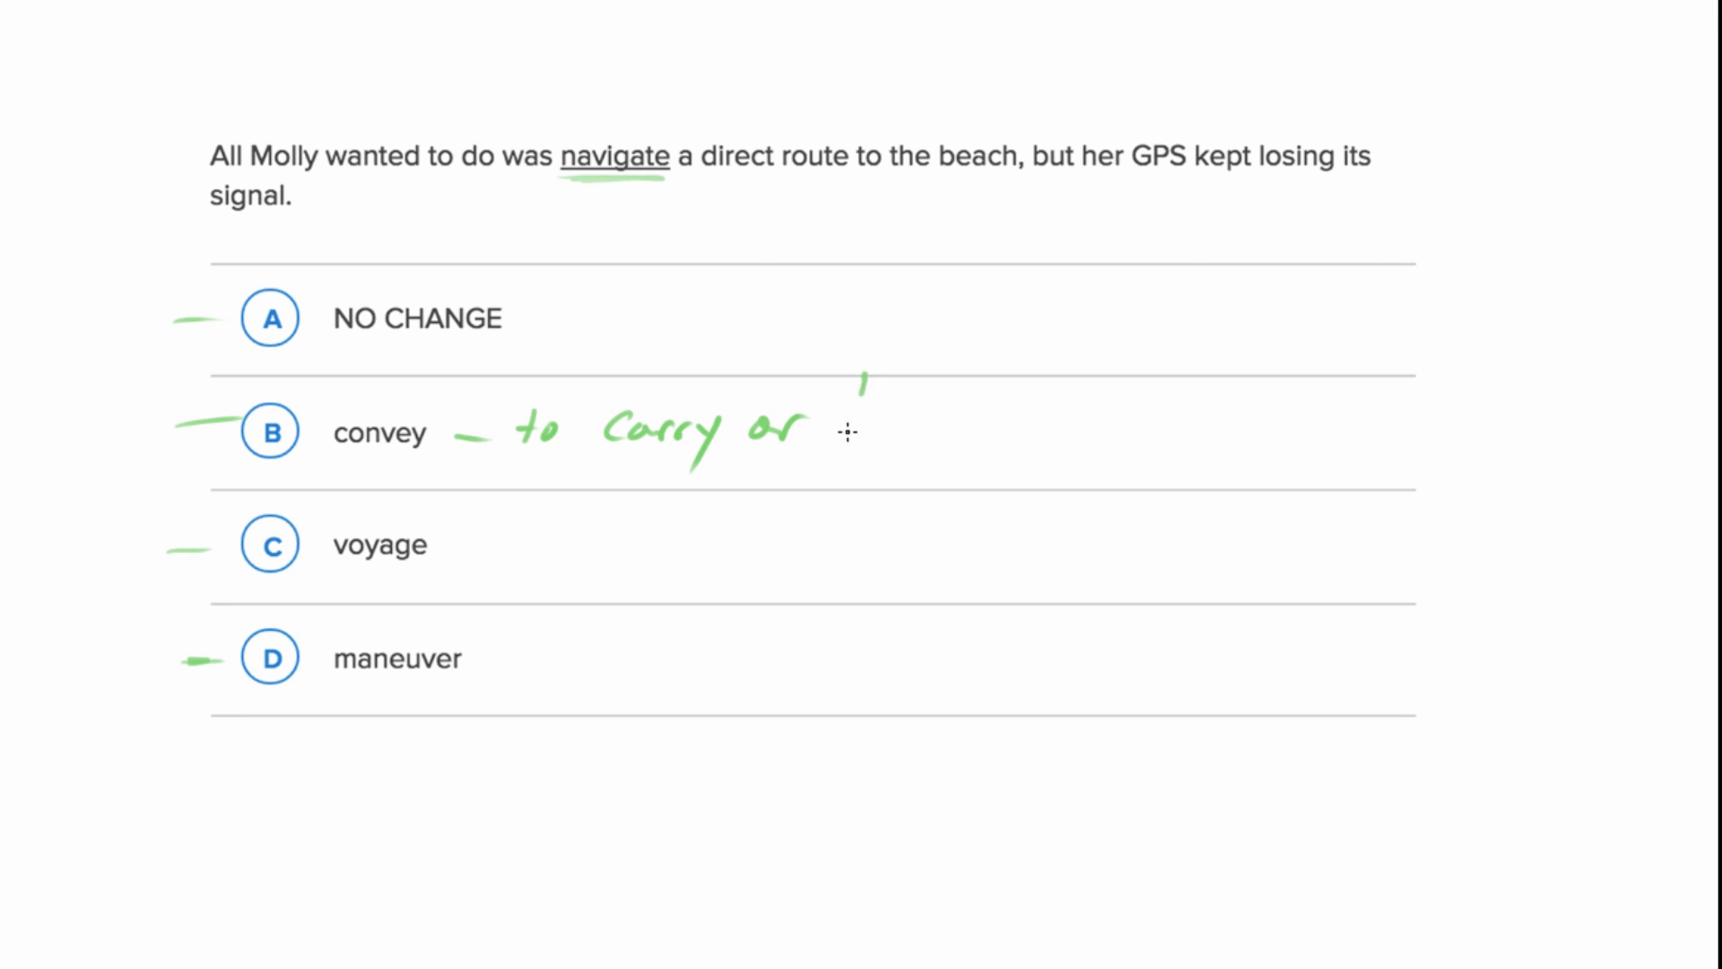
left_click_drag(865, 377, 852, 441)
left_click_drag(862, 428, 929, 442)
left_click_drag(939, 380, 940, 441)
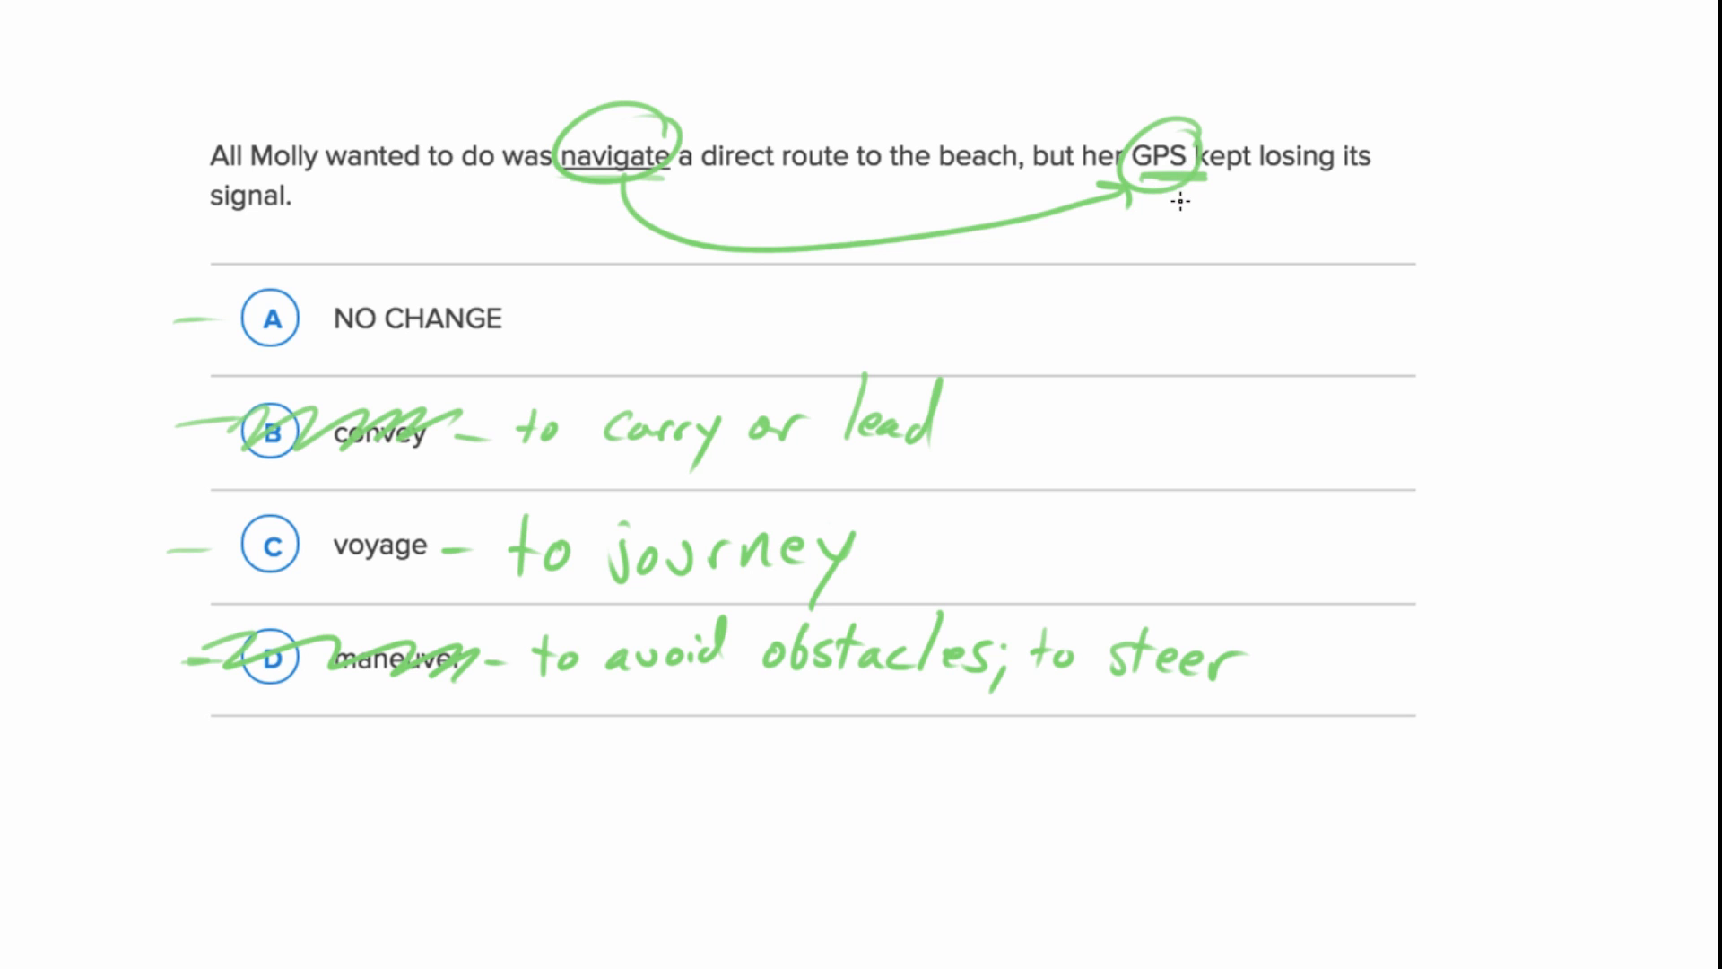
Add a green squiggle above the sentence near the word navigate.
left_click_drag(694, 108, 807, 89)
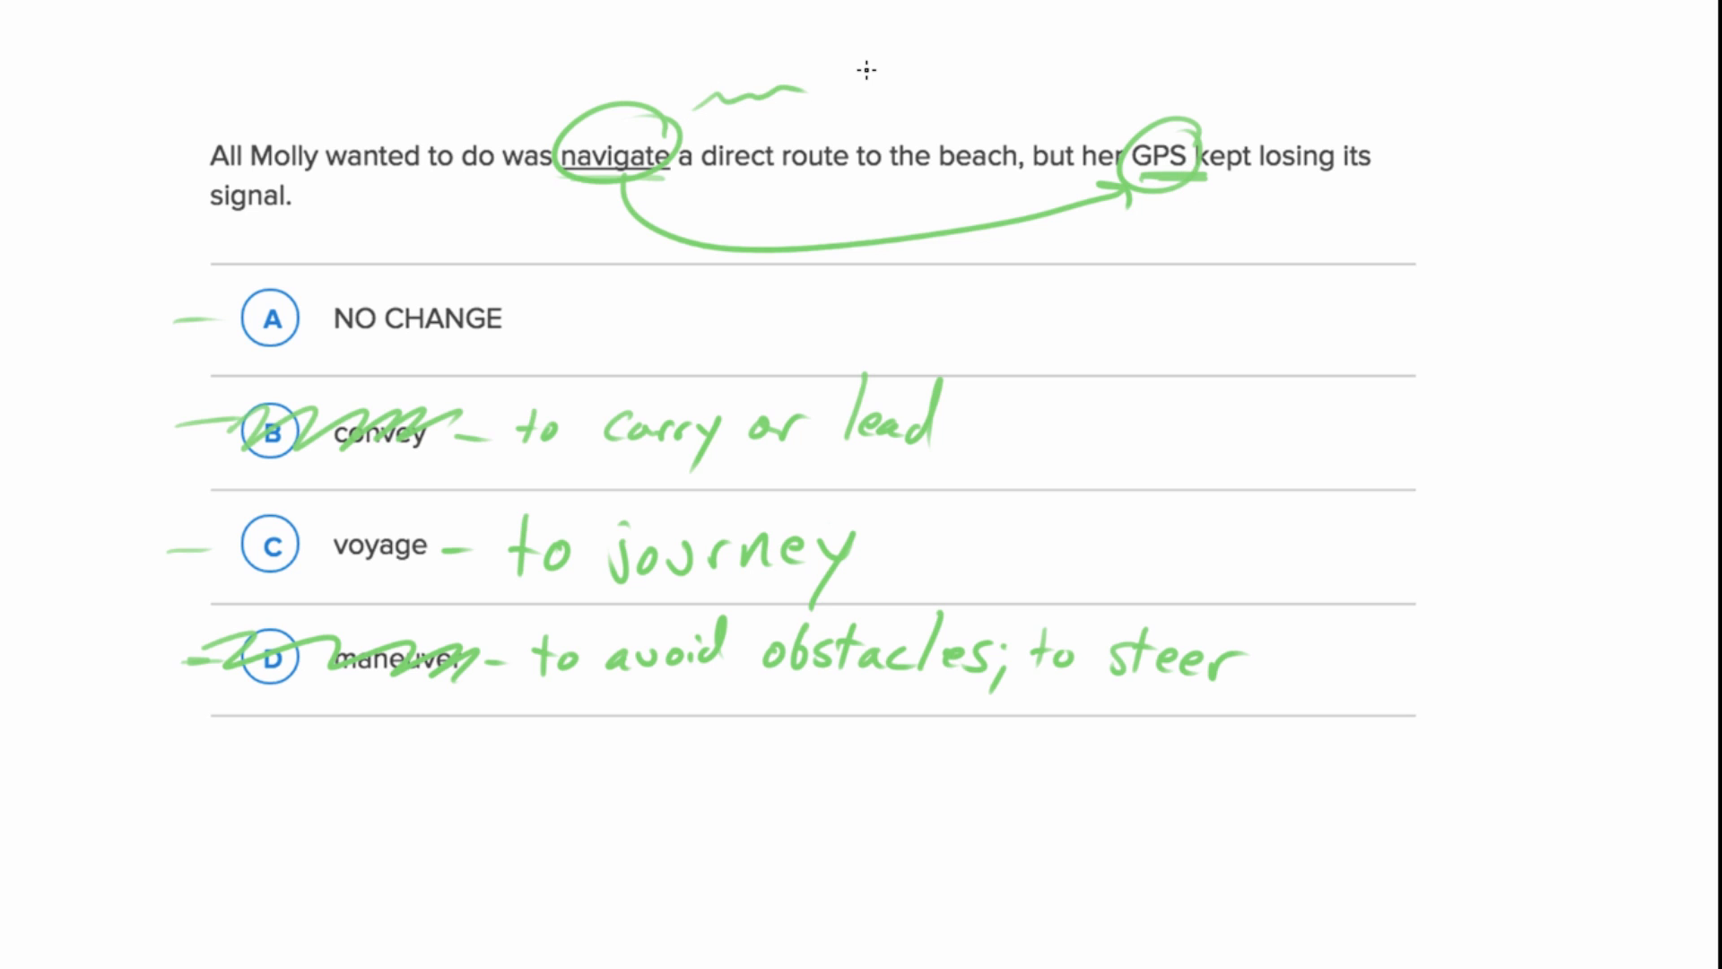